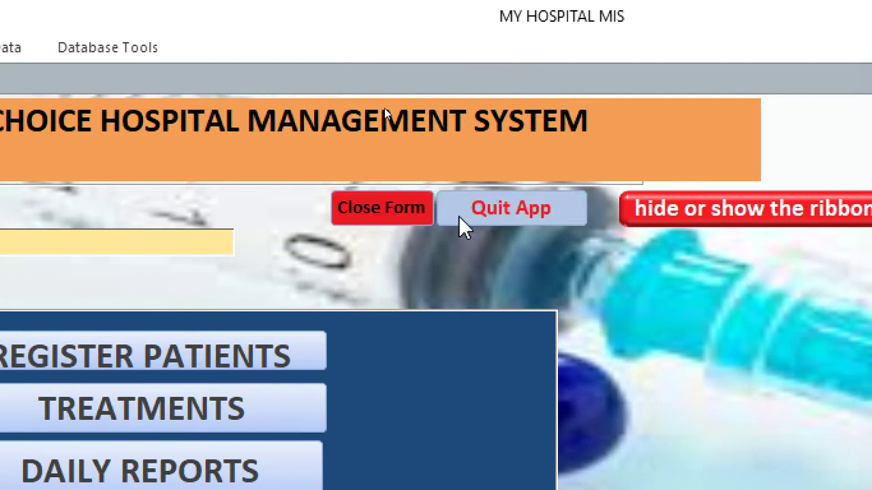
Try Close Form, decline the exit prompt, then quit the hospital application.
left_click(364, 215)
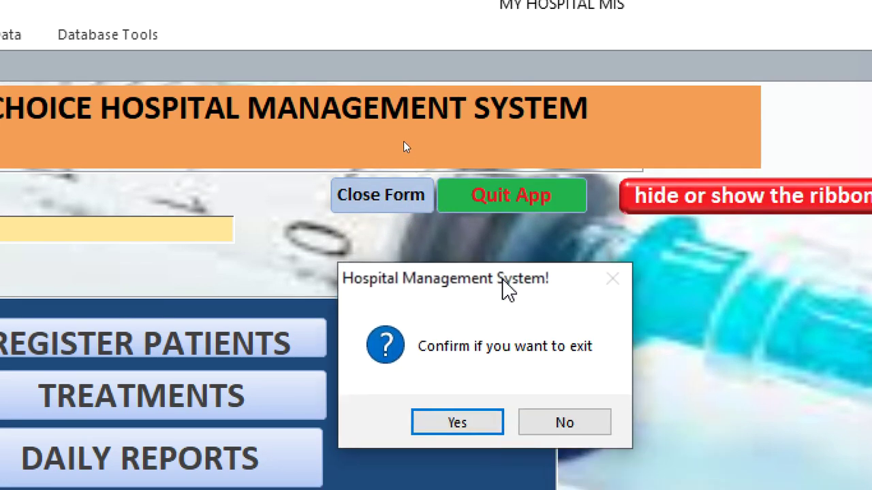
left_click(539, 390)
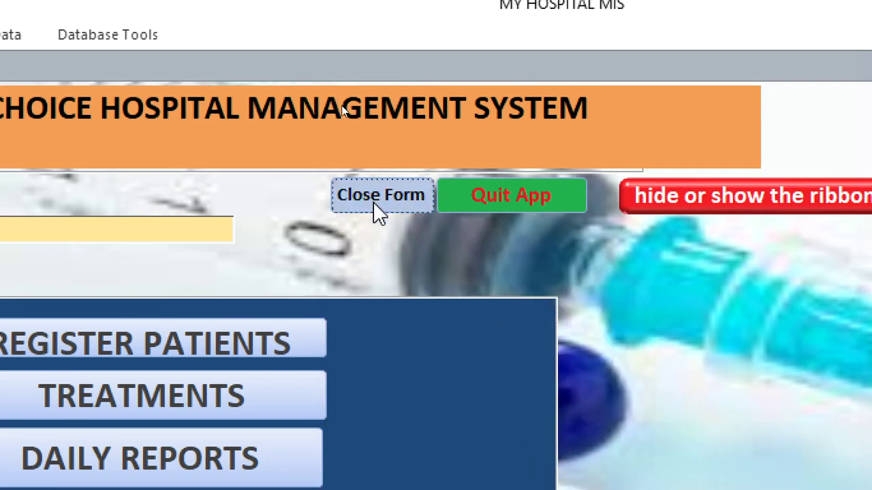
left_click(506, 204)
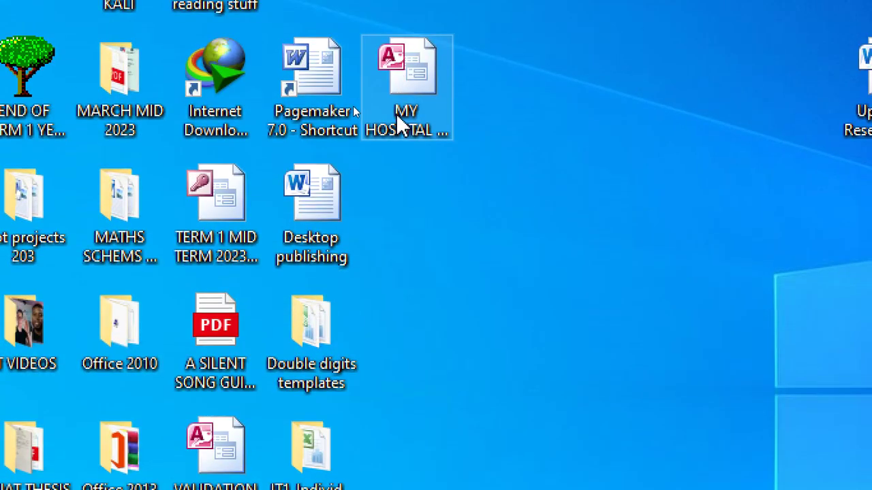
Launch the MY HOSPITAL MANAGEMENT SYSTEM shortcut from the desktop.
left_click(400, 201)
double_click(402, 114)
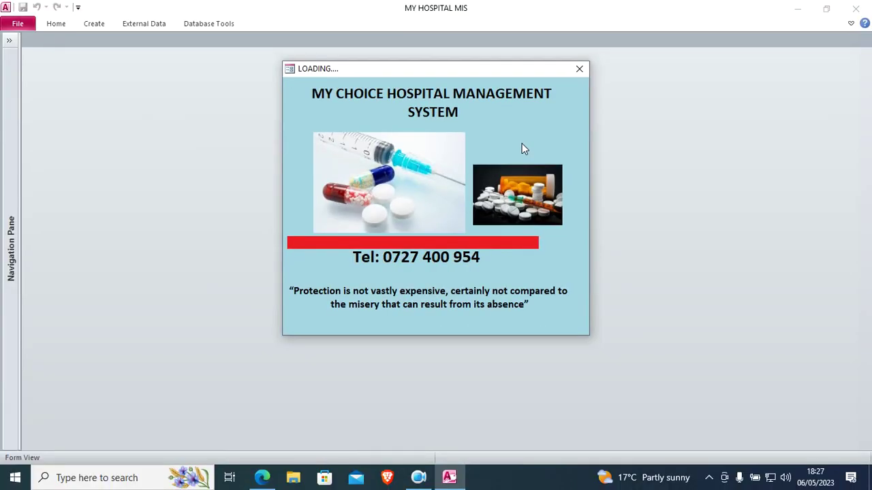
Dismiss the loading splash, enter the username and submit, then dismiss the Invalid use of Null error.
left_click(580, 70)
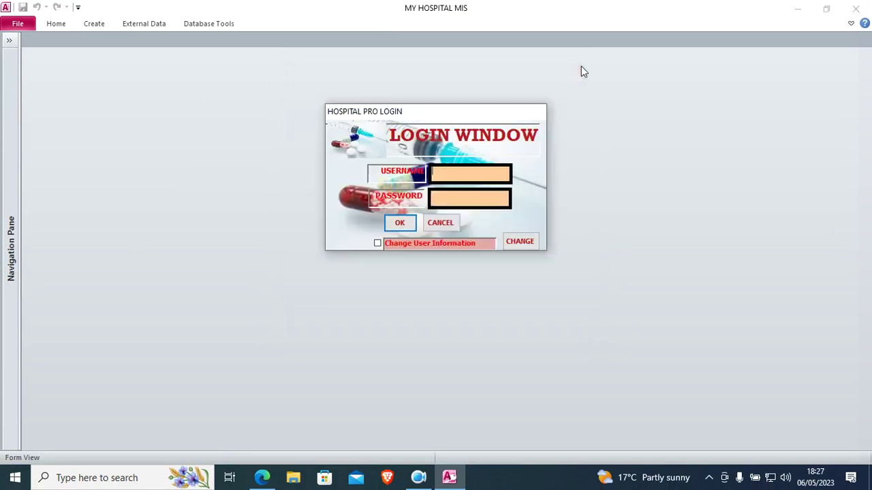
key("Caps_Lock")
type("DON")
key("Caps_Lock")
type("don")
key("Return")
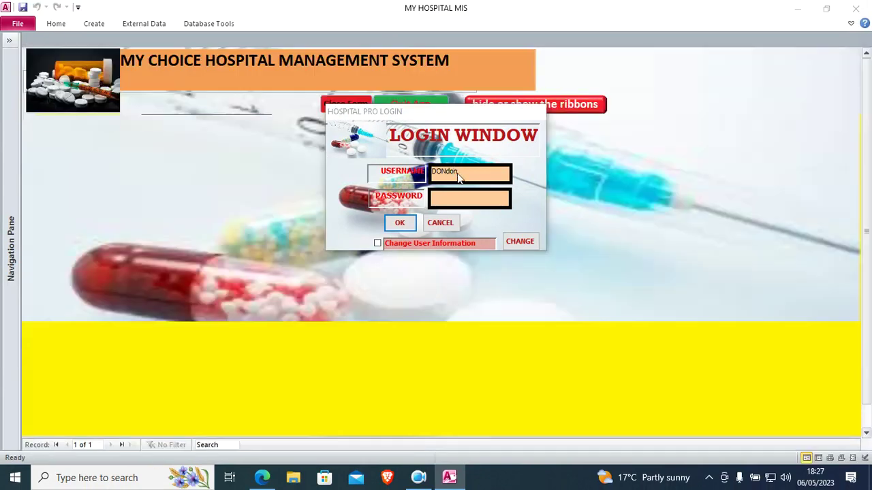
left_click(480, 284)
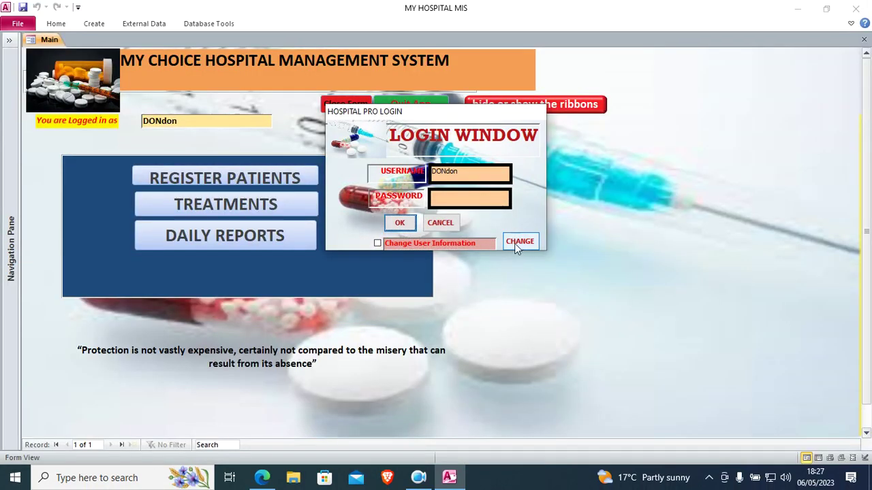
Enter the account password in PASSWORD and log in to open the main form.
left_click(468, 174)
left_click(469, 193)
key("Caps_Lock")
left_click(399, 223)
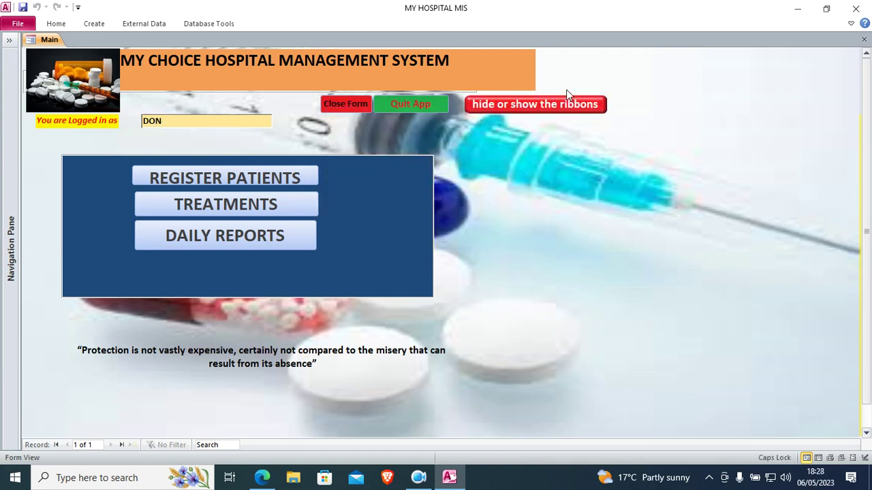
left_click(525, 112)
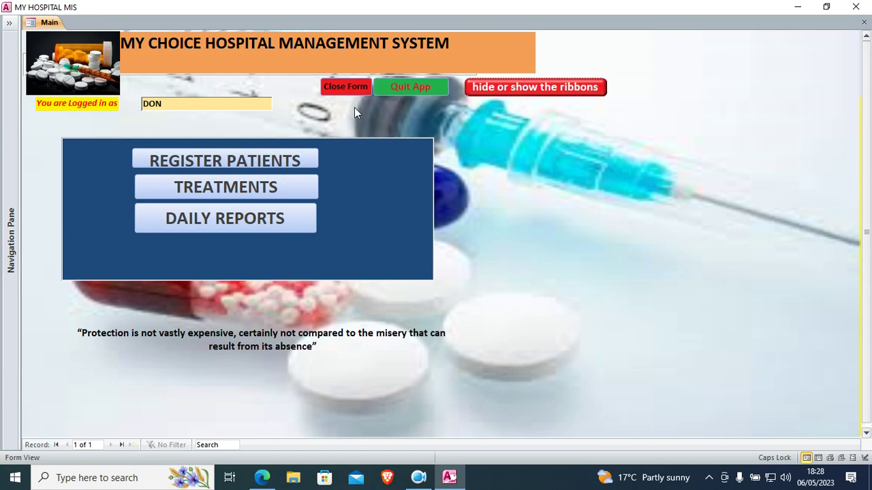
left_click(342, 93)
left_click(483, 282)
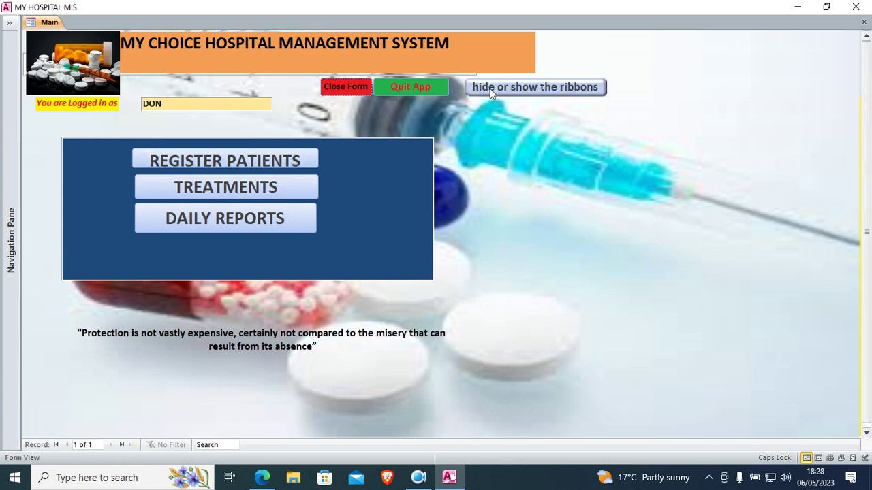
left_click(509, 89)
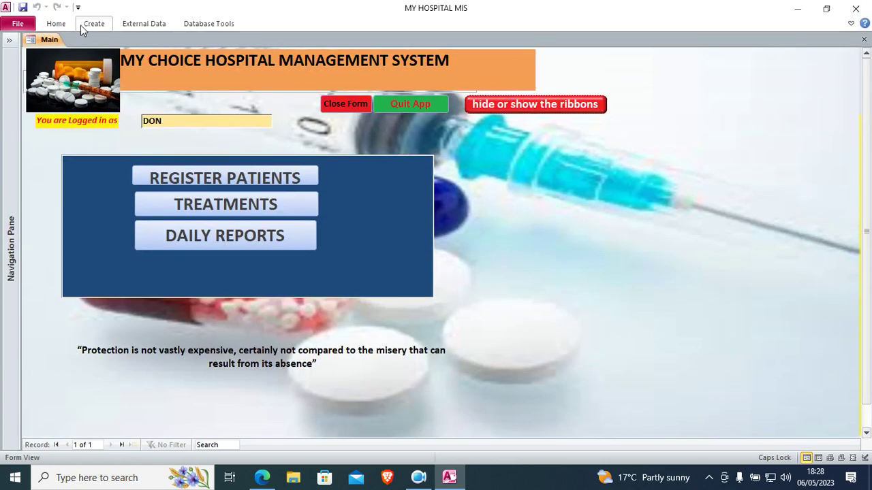
Put the Main form in Design View, widen the design area and move the blue menu panel lower.
right_click(662, 98)
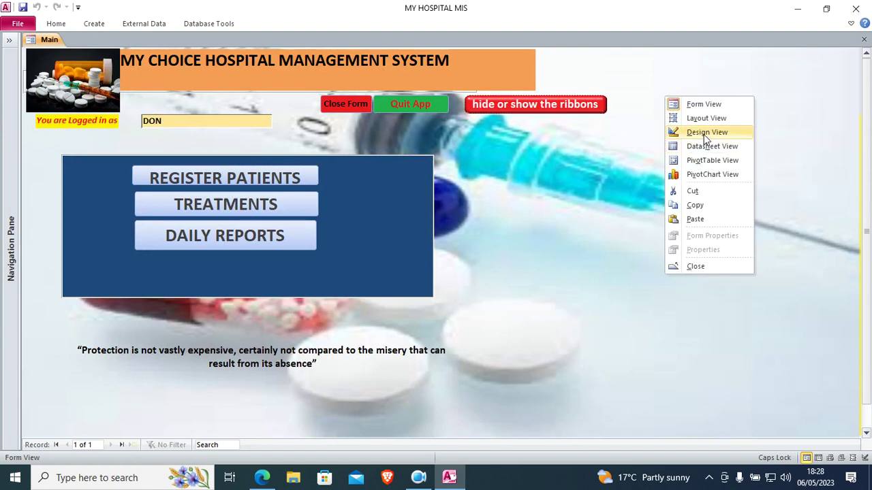
left_click(704, 131)
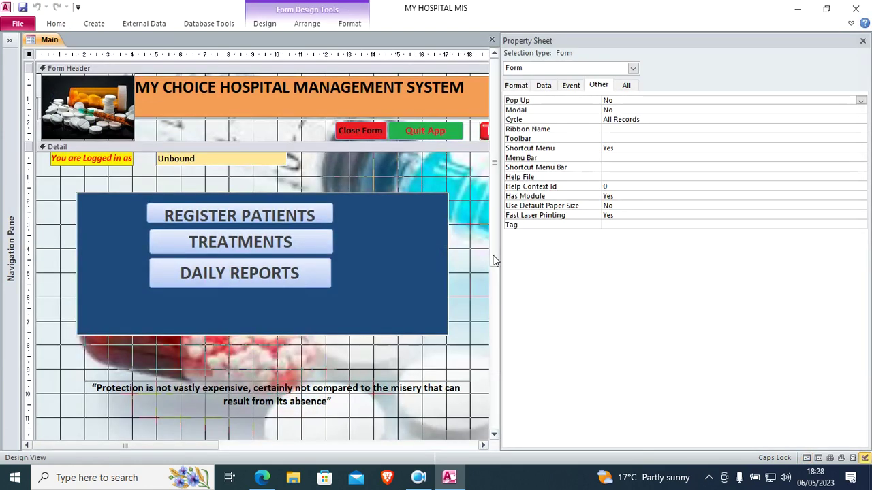
left_click_drag(501, 256, 628, 268)
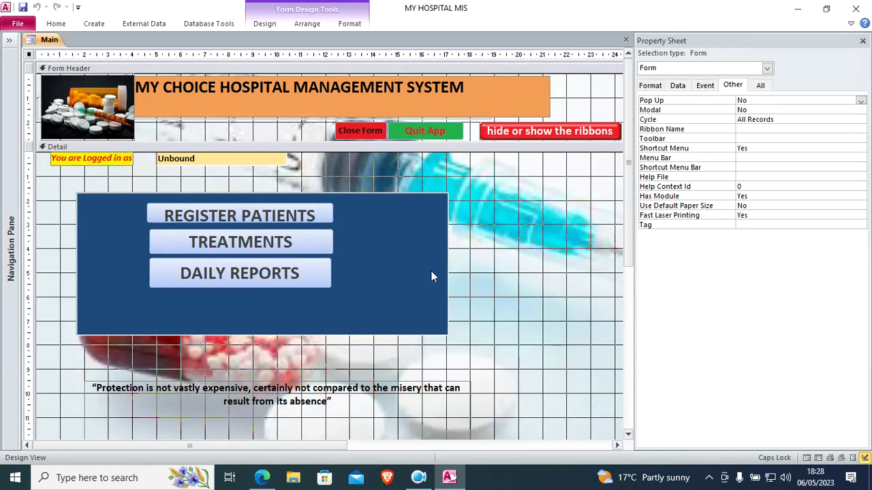
left_click_drag(463, 191, 250, 449)
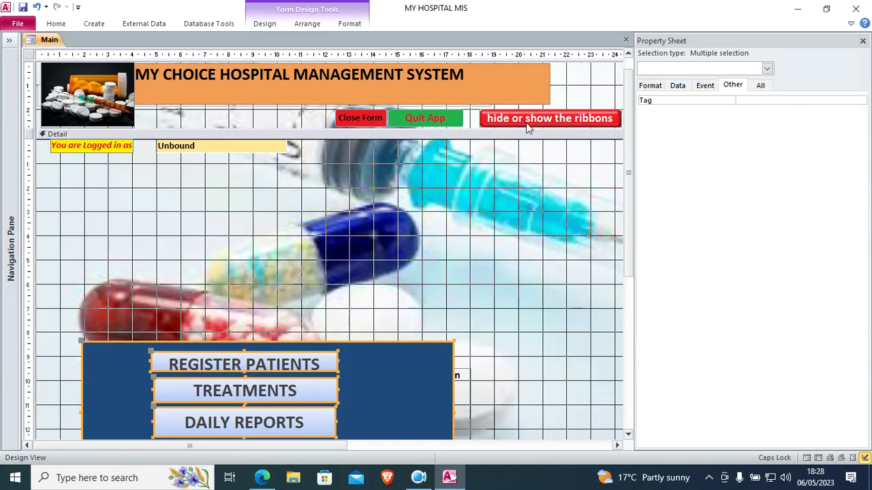
Draw a new toggle button near the top of the Detail section.
left_click(265, 25)
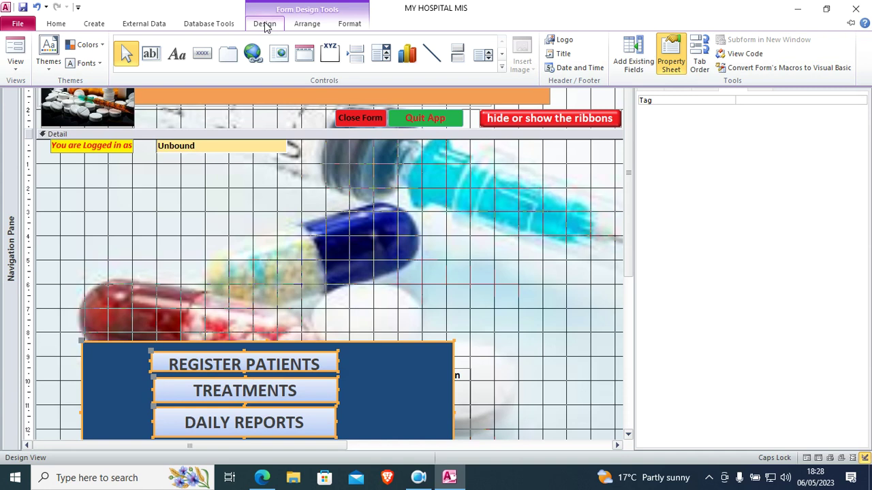
left_click(455, 59)
mouse_move(110, 183)
left_mouse_down()
mouse_move(181, 210)
mouse_move(239, 215)
left_mouse_up()
Caption the new toggle button 'Close FORM' and shift it to the left.
left_click(209, 202)
type("c")
key("Caps_Lock")
type("l")
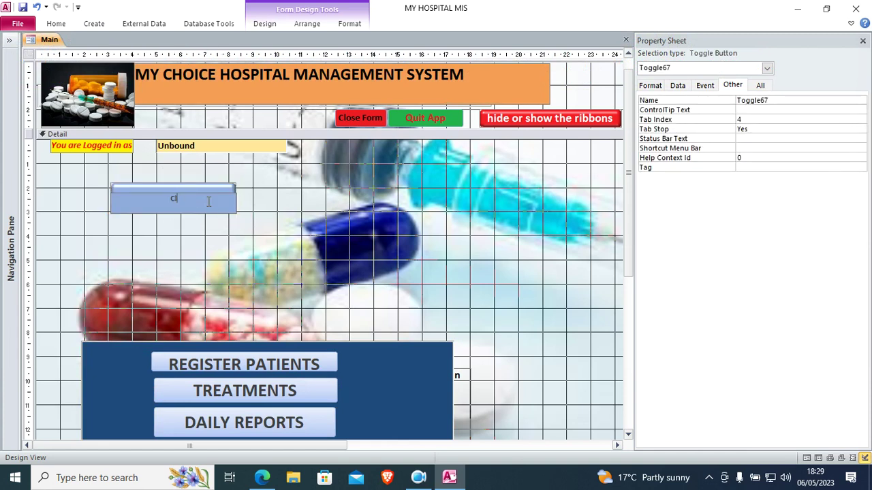
type("ose")
key("Caps_Lock")
type("FORM")
left_click(246, 237)
left_click_drag(213, 213, 160, 210)
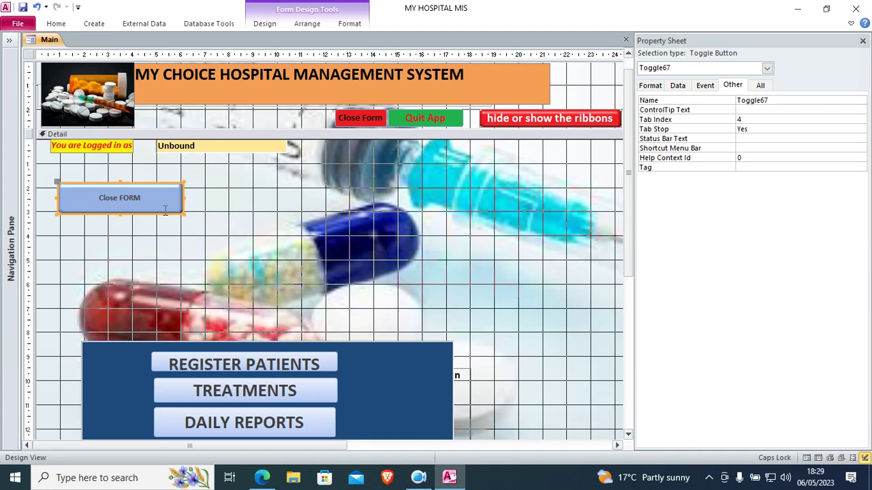
left_click(259, 25)
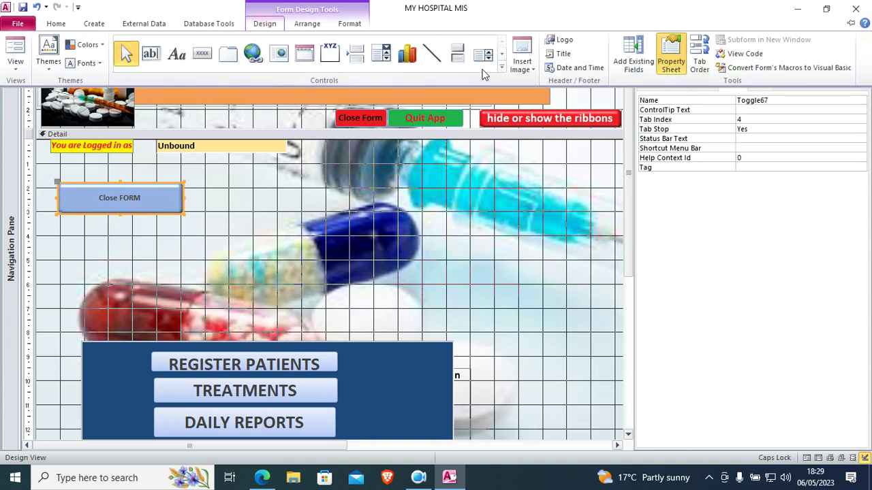
Draw a second toggle button beside Close FORM captioned 'QUIT APPLICATION'.
left_click(457, 55)
left_click_drag(202, 186, 317, 216)
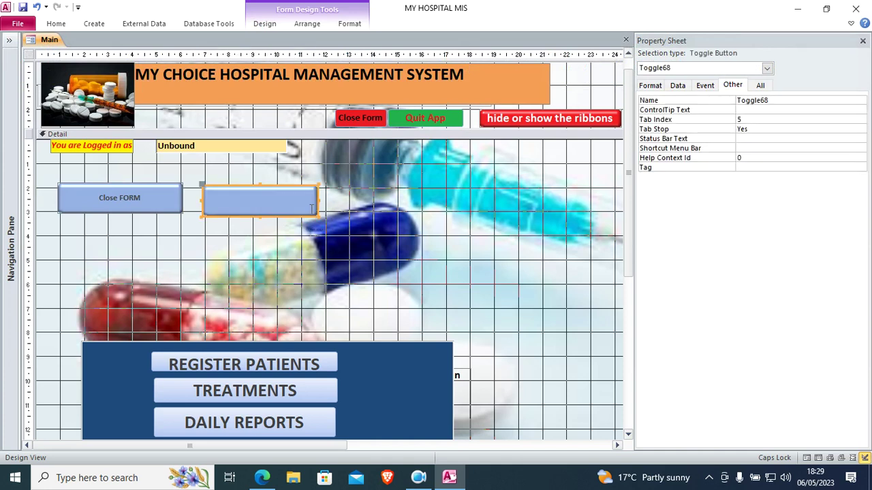
type("QUIT APPLICATION")
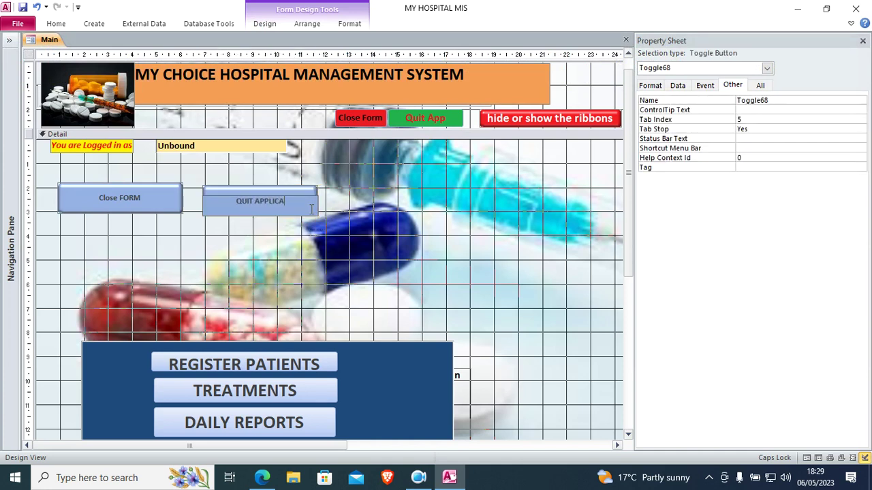
left_click(419, 194)
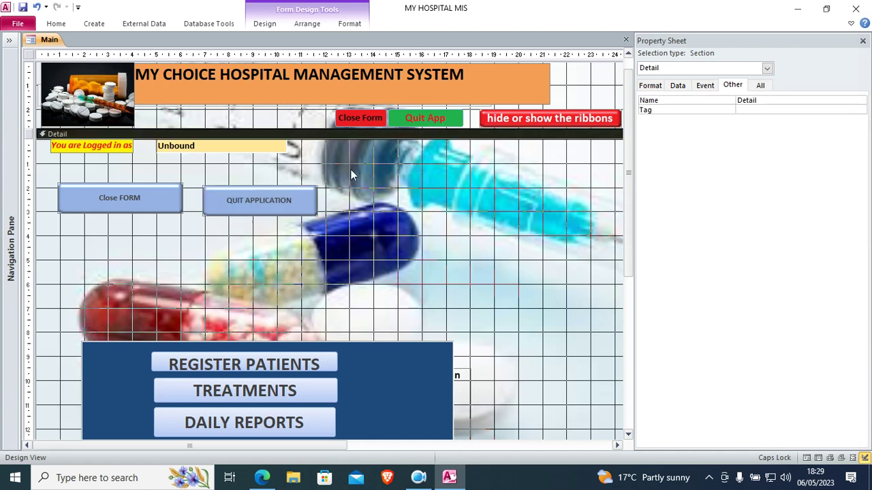
Draw a third toggle button to the right captioned 'HIDE RIBBON' and nudge it into line.
left_click(261, 28)
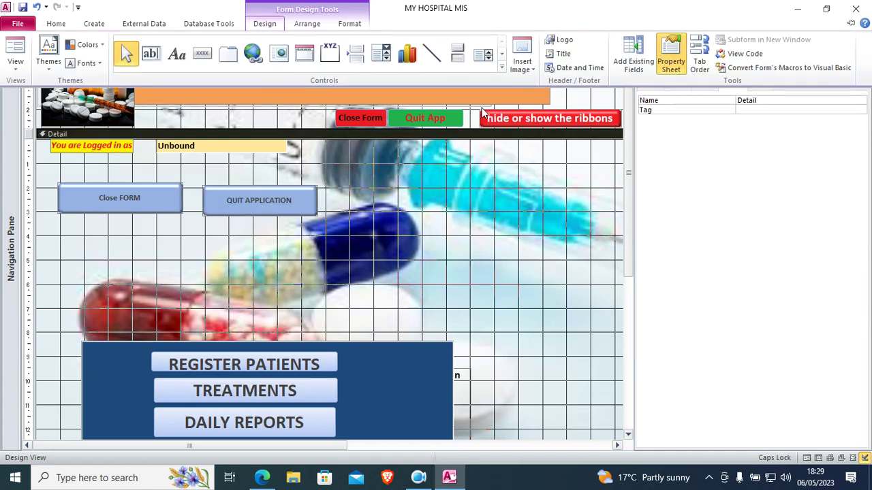
left_click(457, 55)
left_click_drag(351, 186, 496, 222)
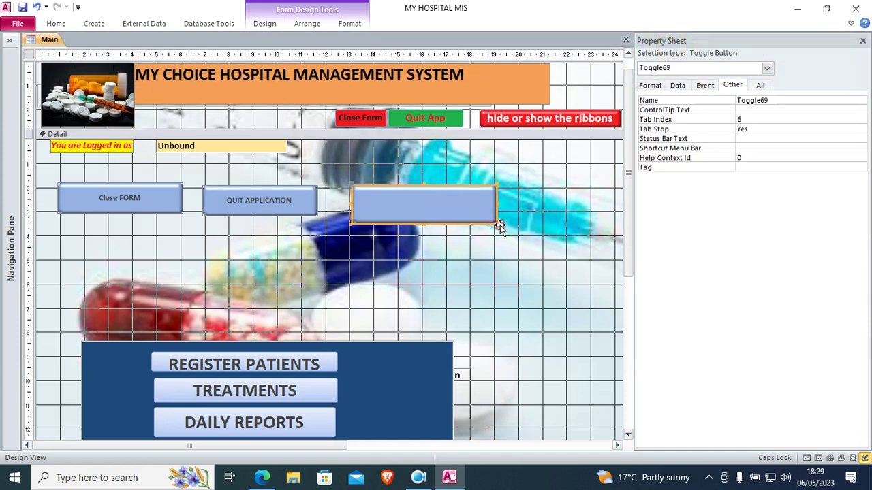
left_click(434, 213)
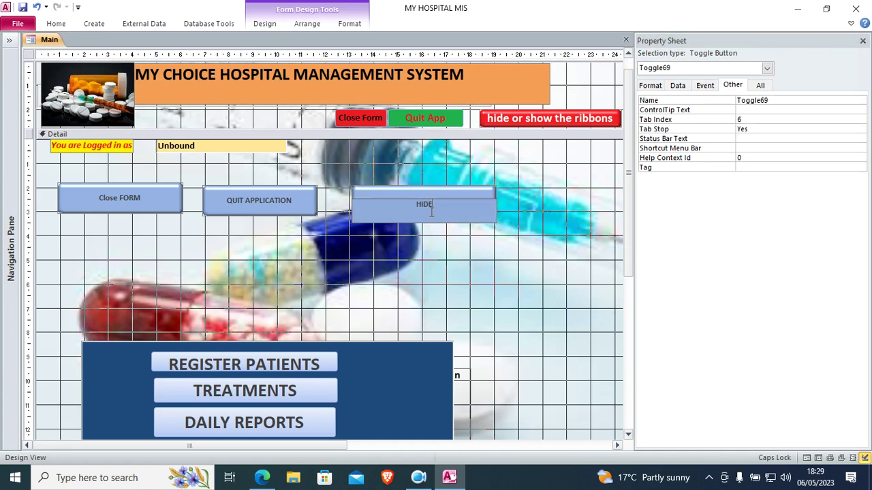
type("HIDE RIBBON")
left_click(419, 266)
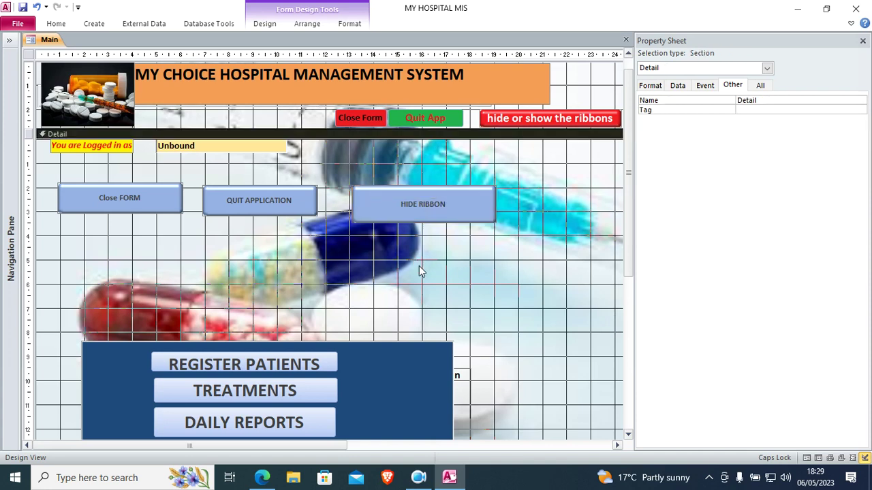
left_click(449, 215)
left_click_drag(449, 215, 447, 214)
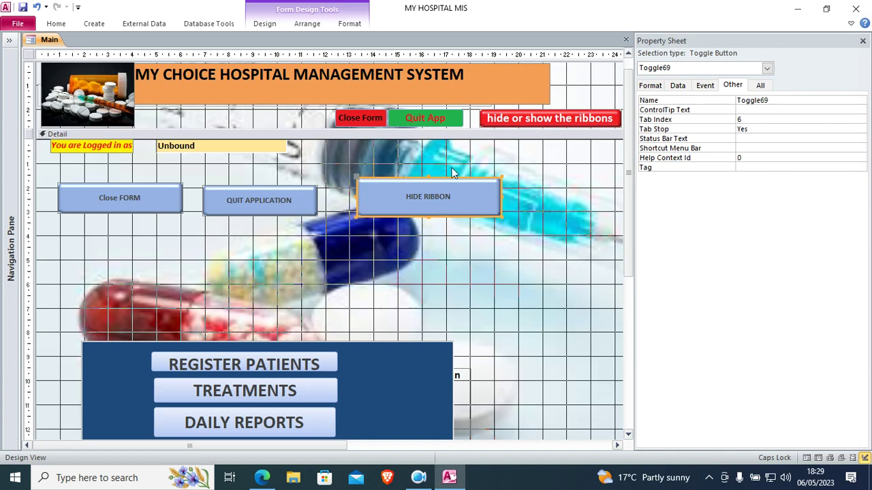
Show all properties of the Close FORM button and set its Hover Color to black #000000.
left_click(155, 203)
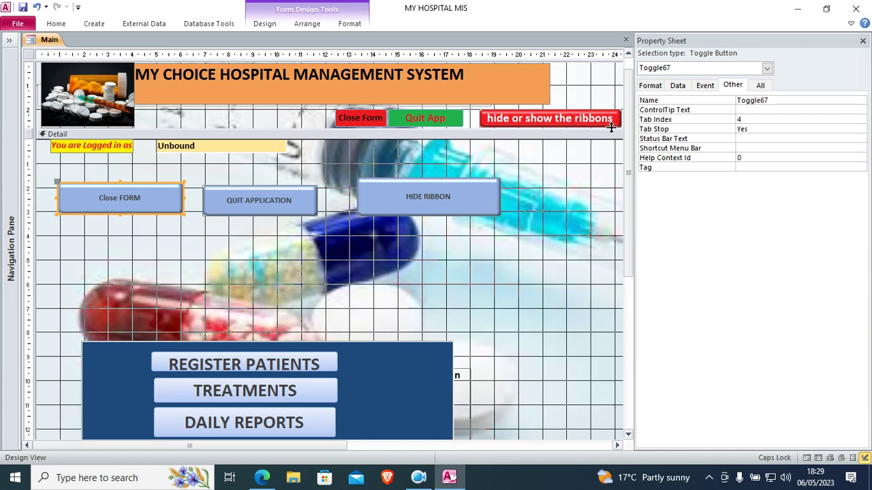
left_click(761, 84)
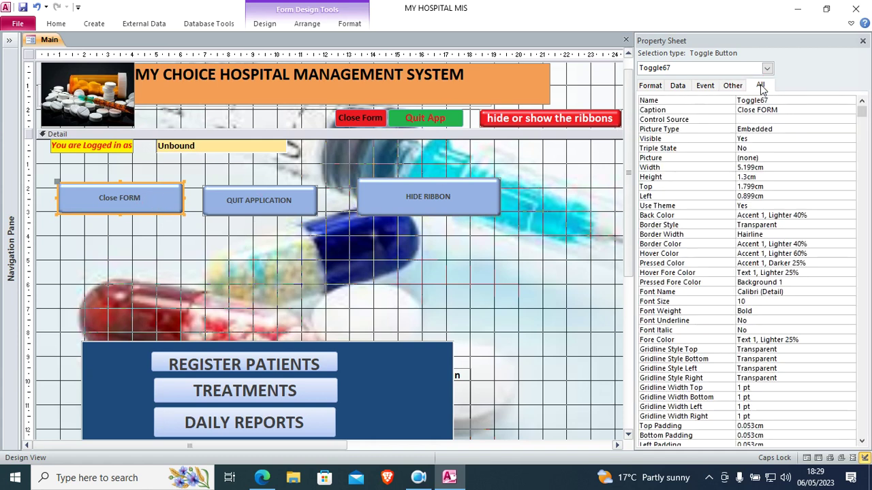
left_click_drag(628, 197, 582, 201)
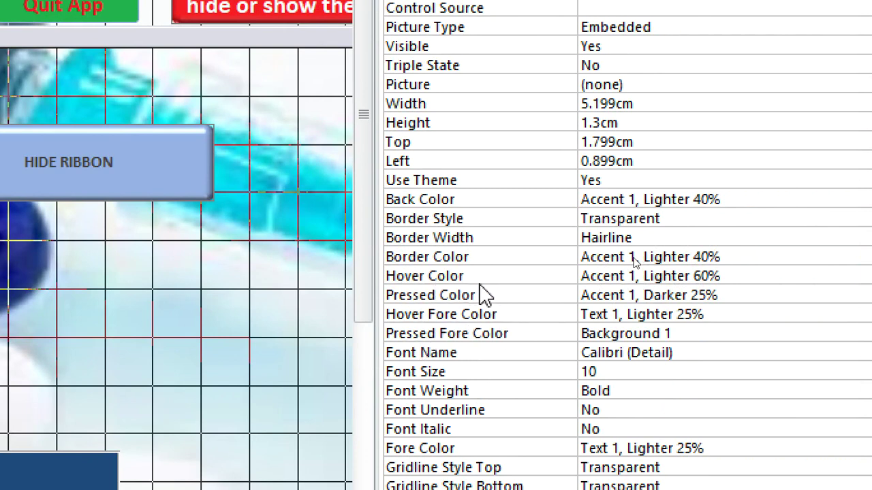
left_click(759, 275)
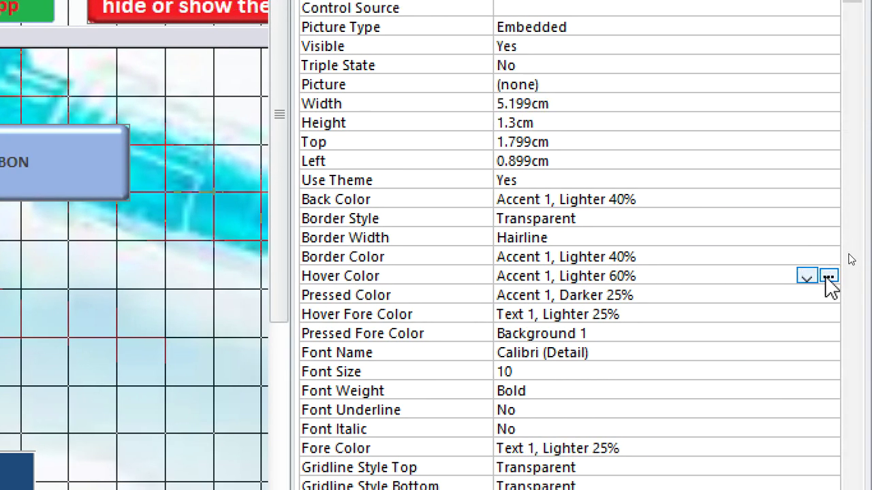
left_click(827, 276)
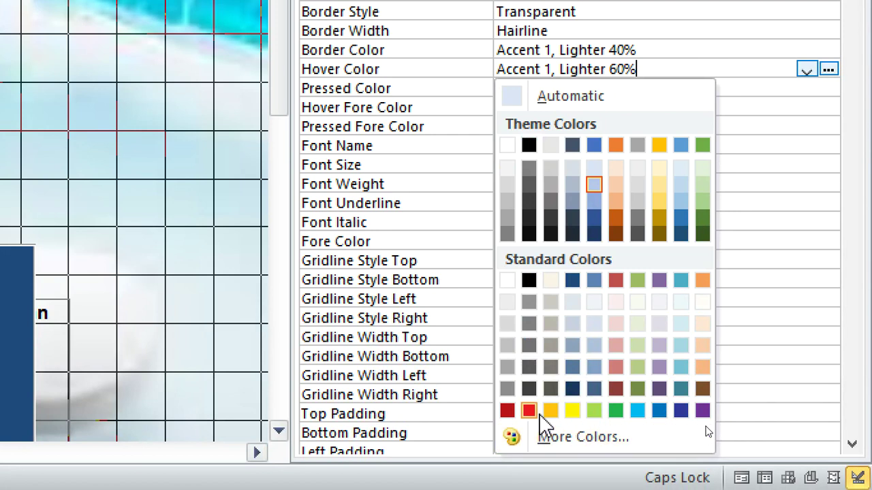
left_click(529, 282)
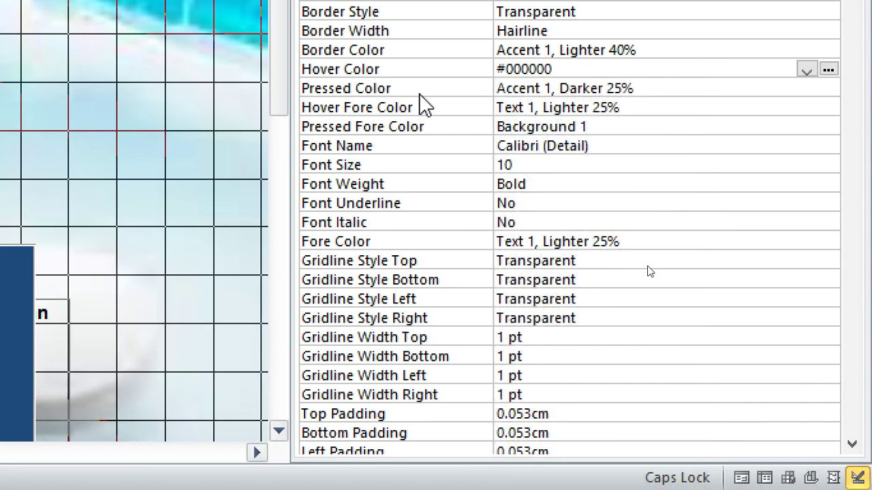
Set the Close FORM button's Pressed Color to blue #0072BC.
left_click(698, 86)
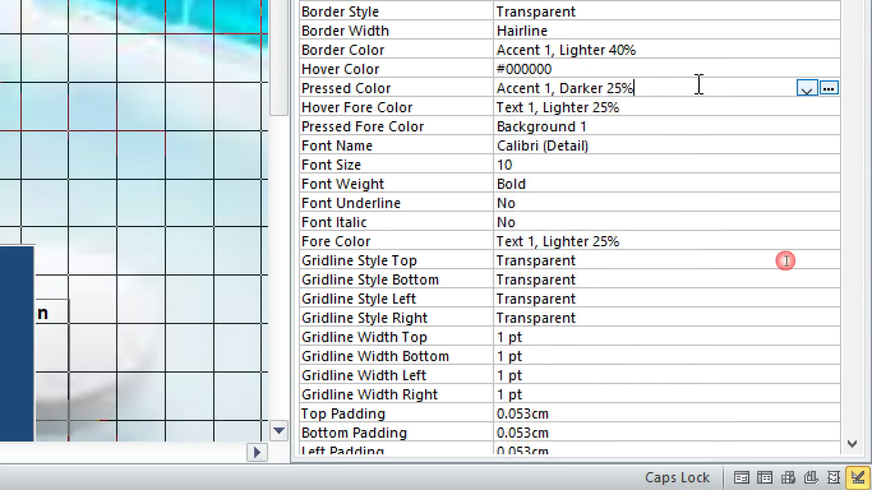
left_click(828, 89)
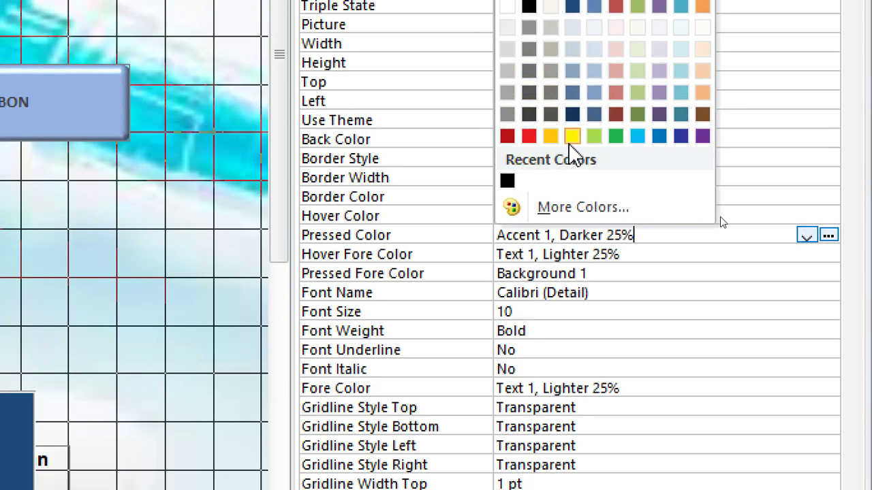
left_click(659, 136)
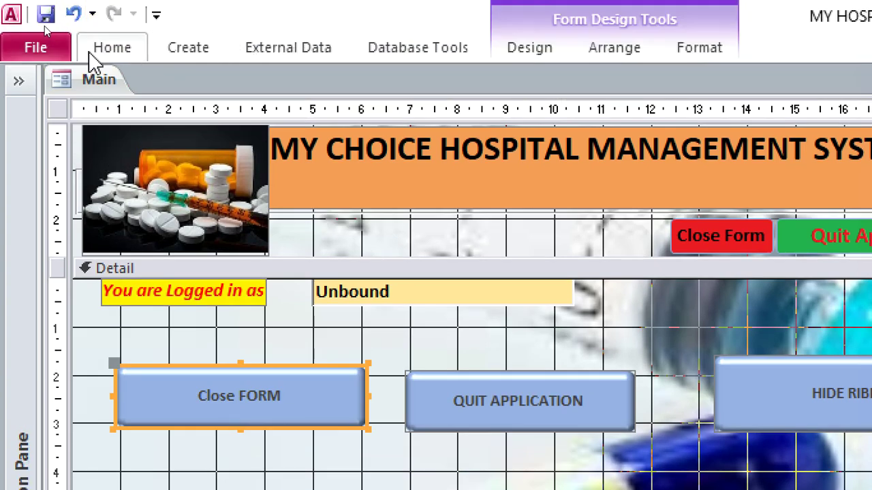
Switch the Main form to Form View and press Close FORM and QUIT APPLICATION to check their colours.
left_click(111, 59)
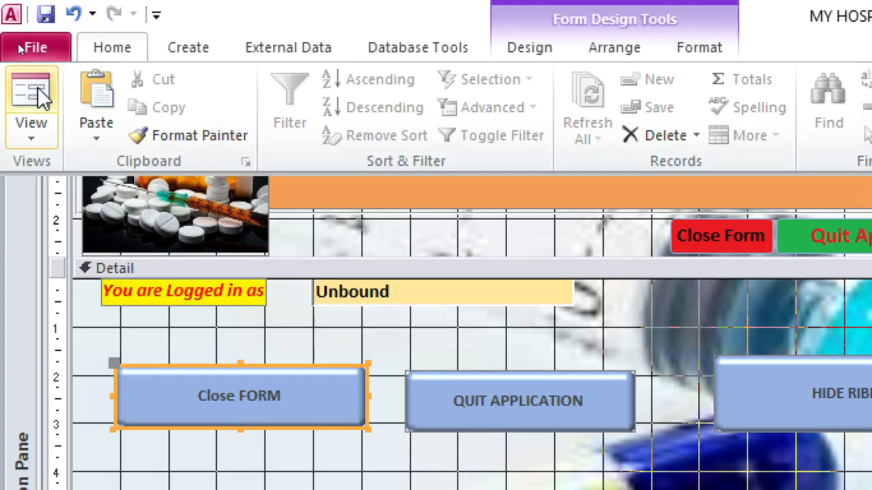
left_click(40, 95)
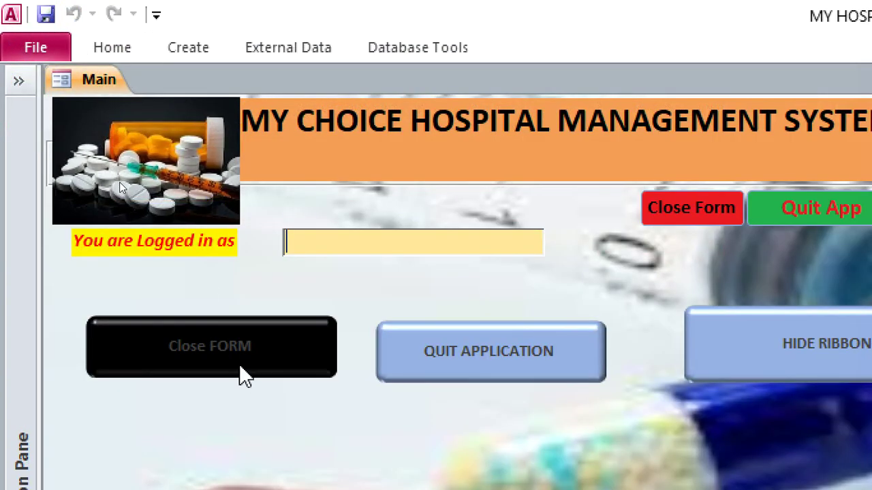
left_click(229, 359)
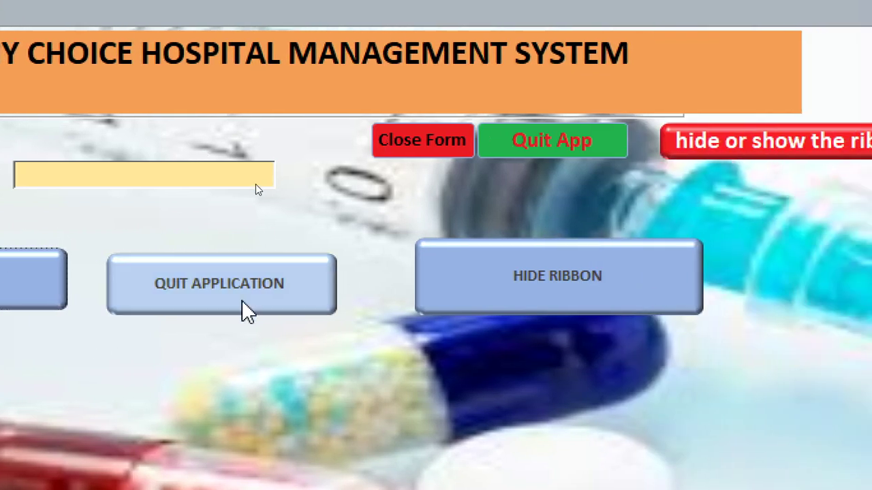
left_click(429, 300)
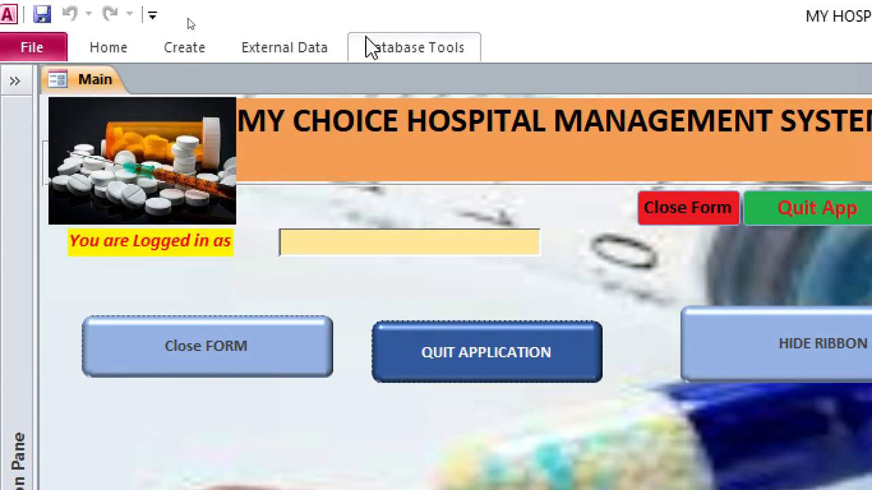
Return to Design View and set QUIT APPLICATION's Hover Color to red #ED1C24.
right_click(508, 194)
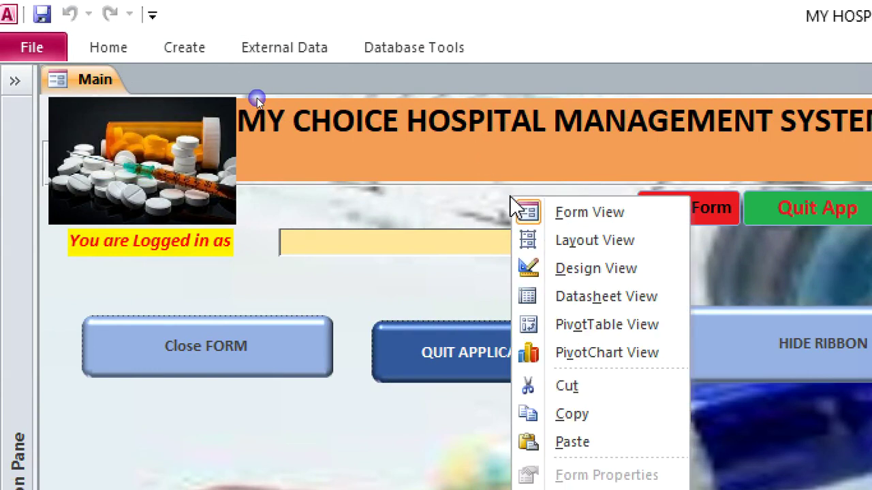
left_click(596, 267)
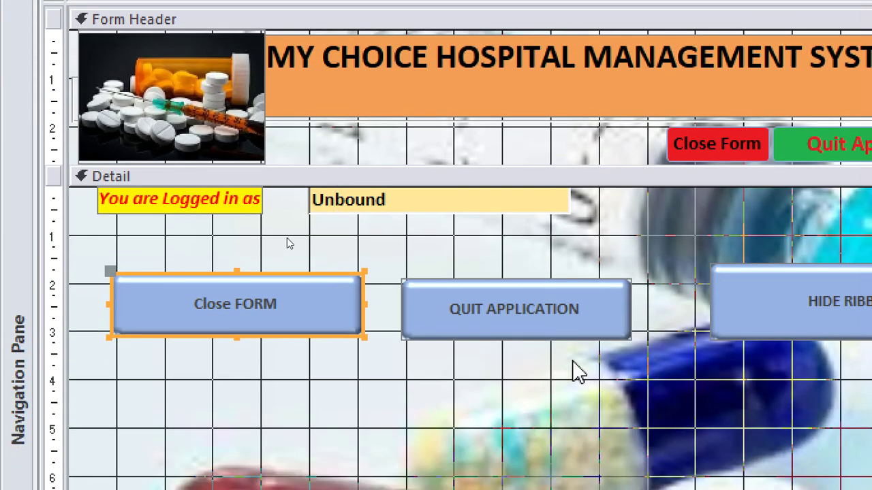
left_click(522, 446)
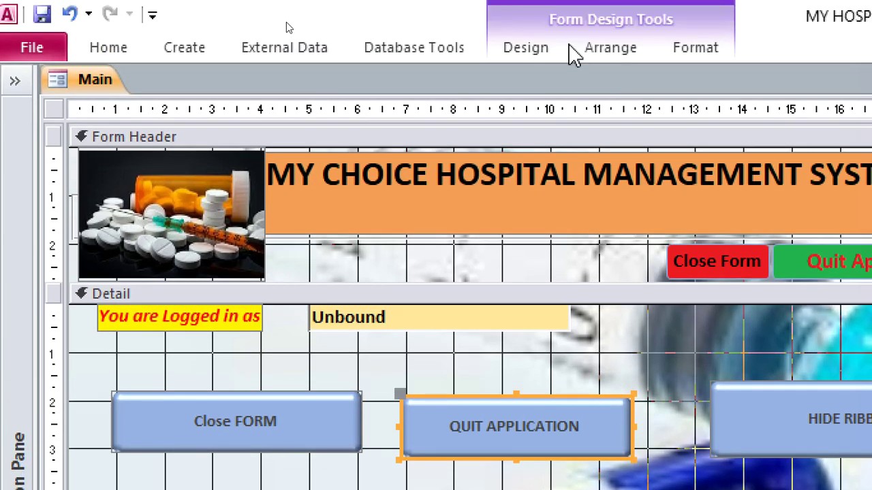
left_click(529, 0)
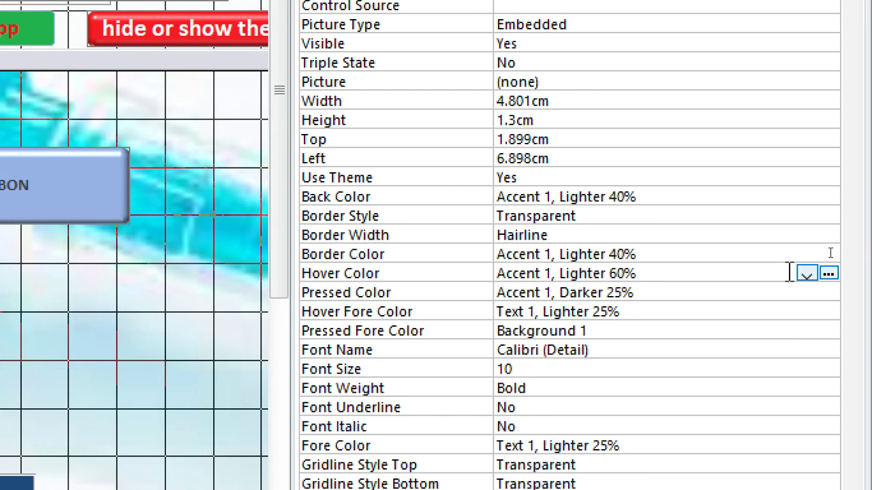
left_click(806, 274)
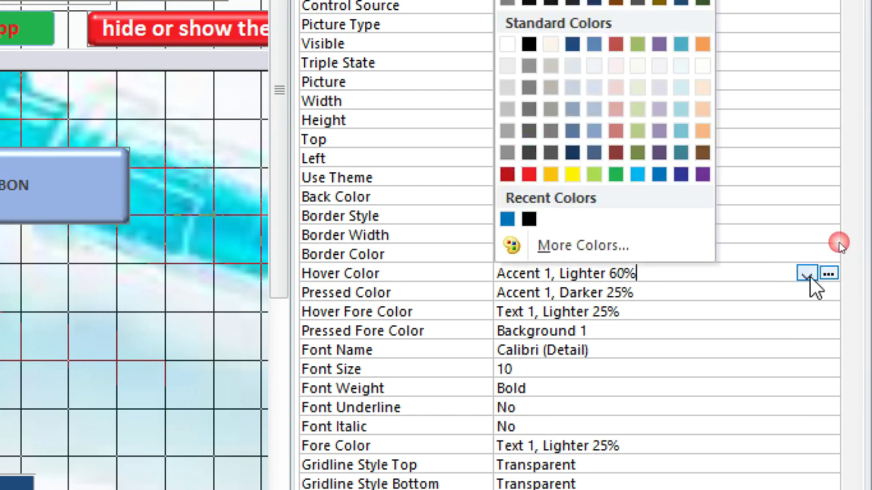
left_click(528, 176)
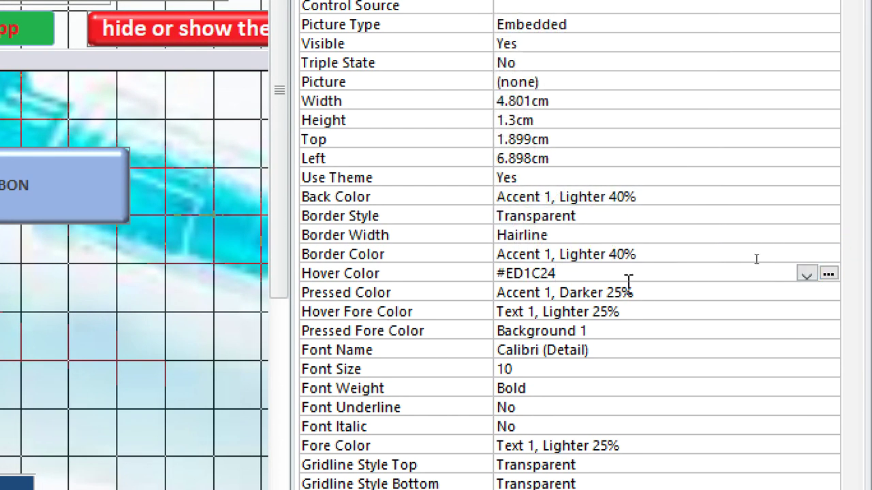
Set QUIT APPLICATION's Pressed Color to green #22B14C.
left_click(818, 291)
left_click(806, 293)
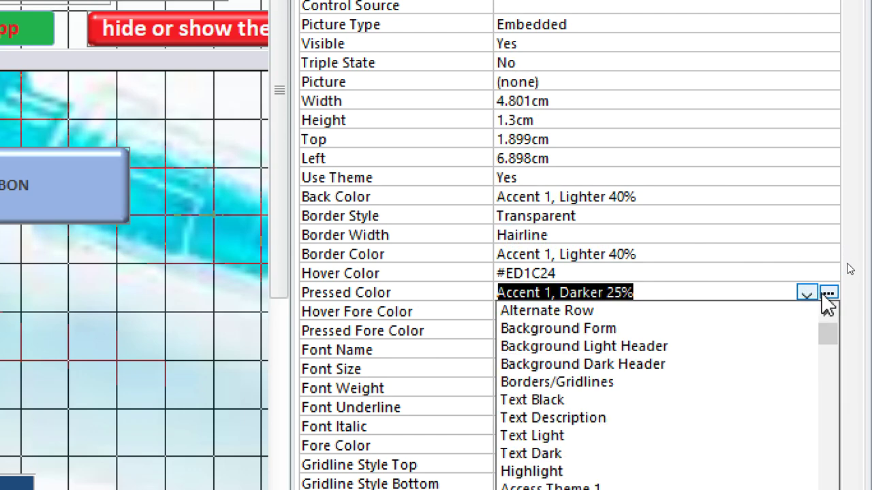
left_click(828, 293)
left_click(615, 193)
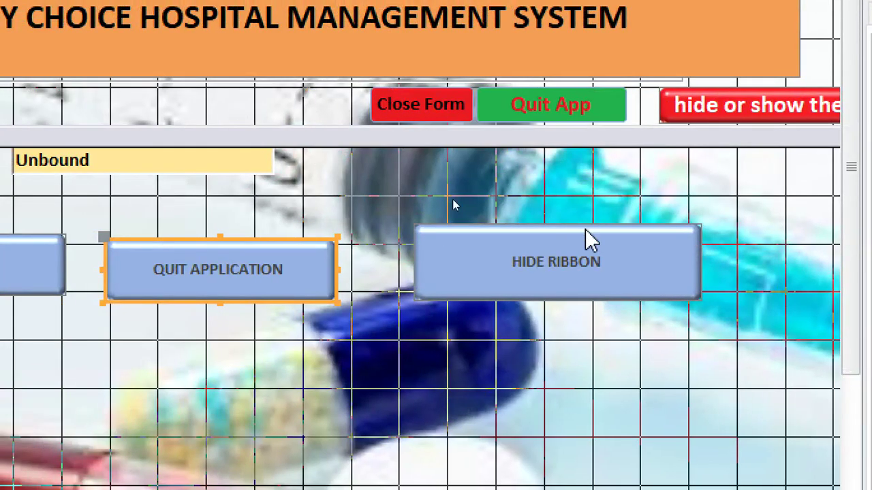
left_click(587, 238)
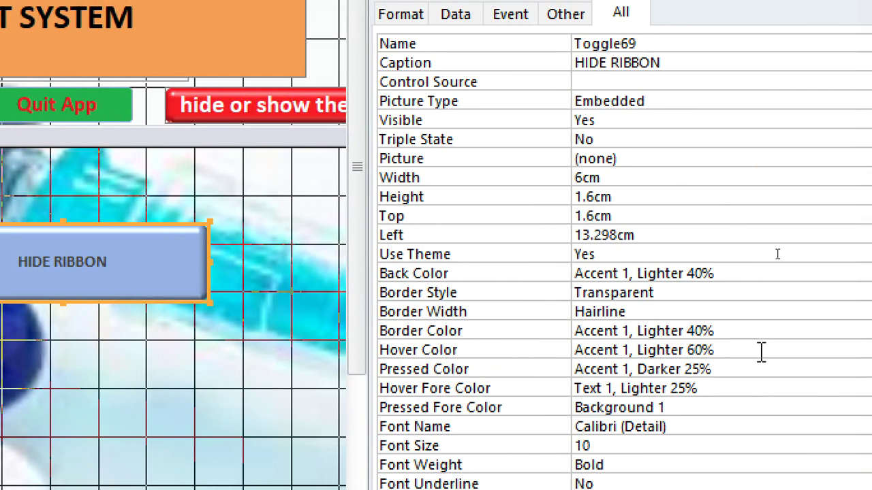
Set HIDE RIBBON's Hover Color to the recent blue #0072BC swatch and its Pressed Color to red.
left_click(760, 348)
left_click(802, 352)
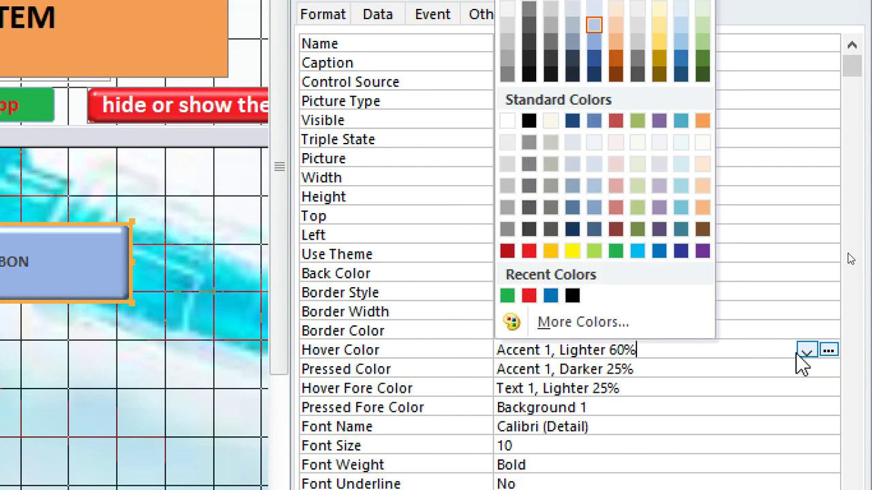
left_click(550, 296)
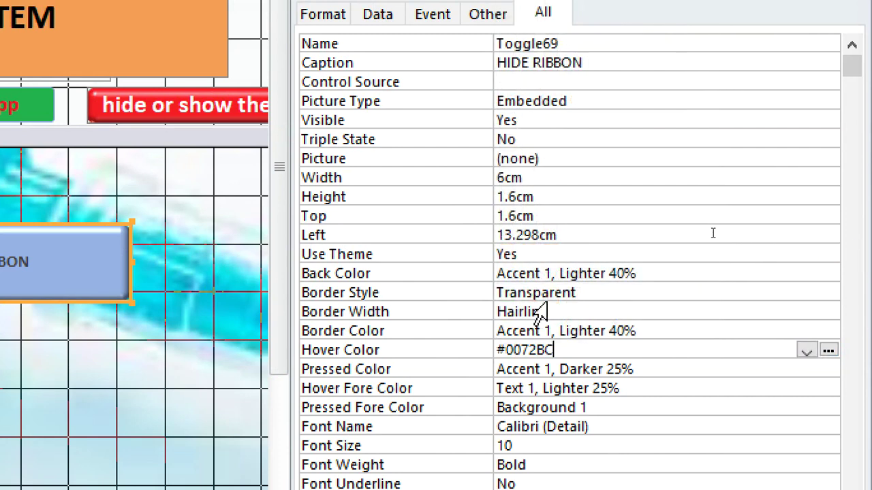
left_click(656, 368)
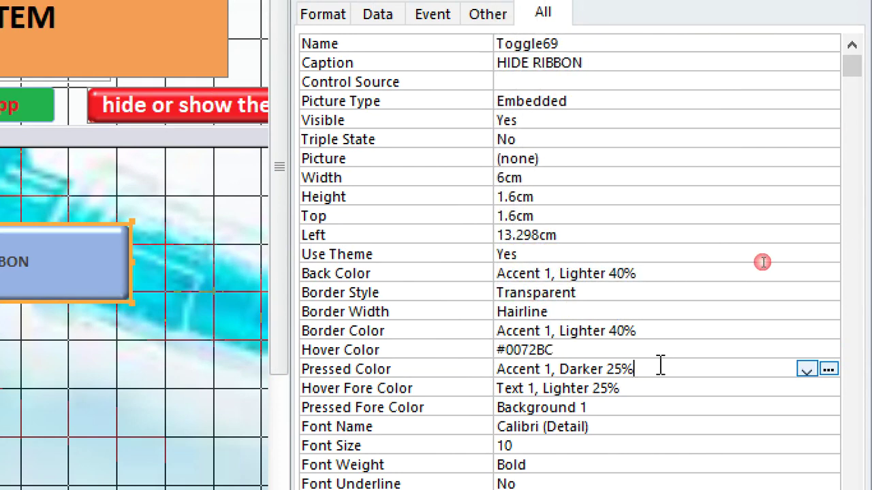
left_click(828, 371)
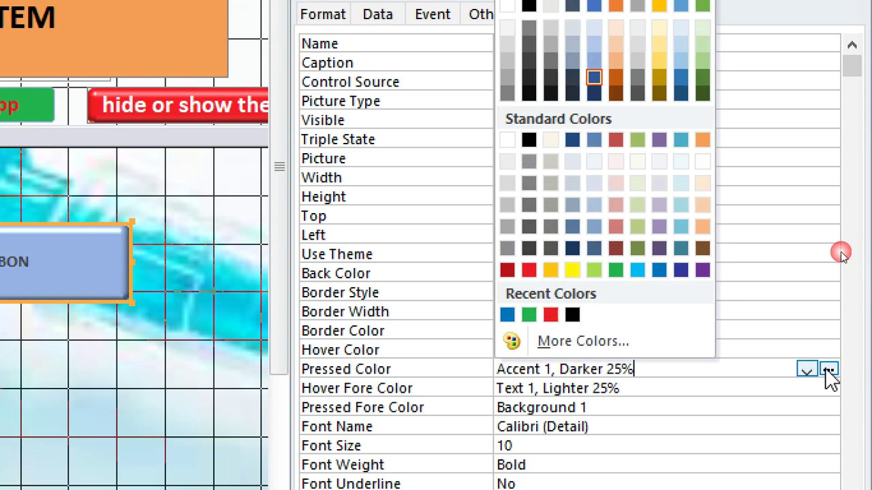
left_click(528, 270)
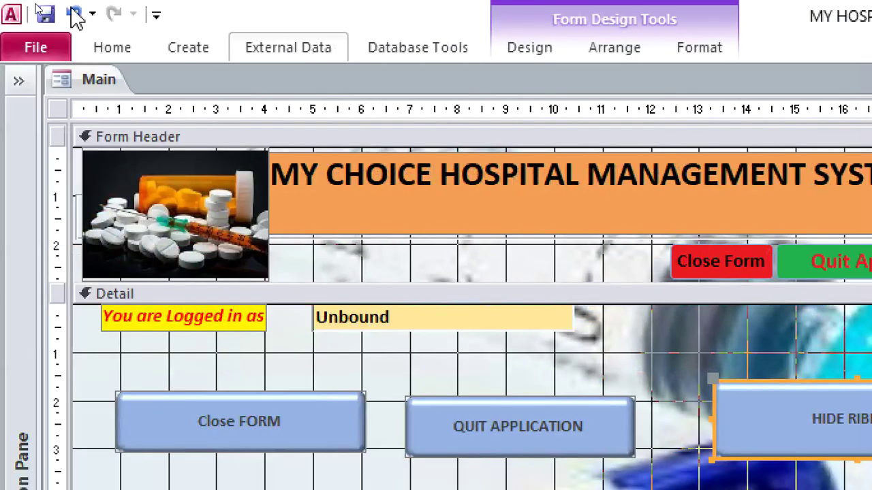
Switch Main to Form View and check the blue and green pressed colours of Close FORM and QUIT APPLICATION.
right_click(388, 281)
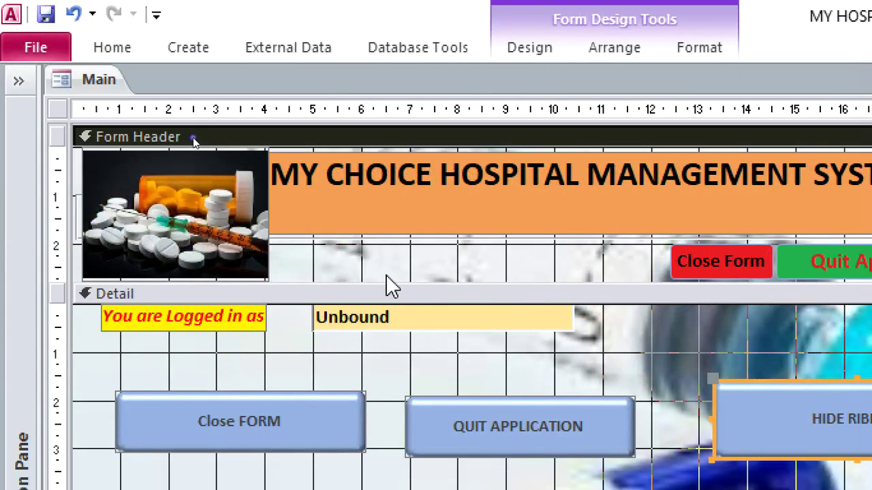
right_click(109, 90)
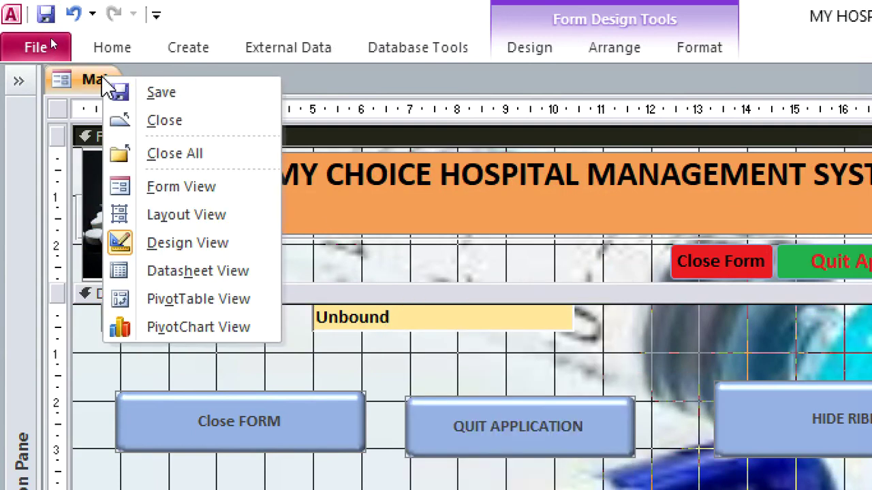
left_click(184, 186)
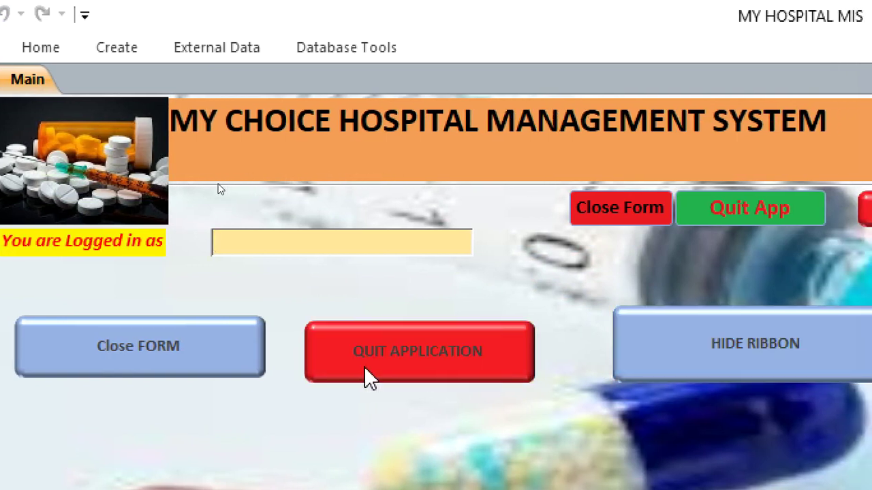
left_click(213, 358)
left_click(375, 352)
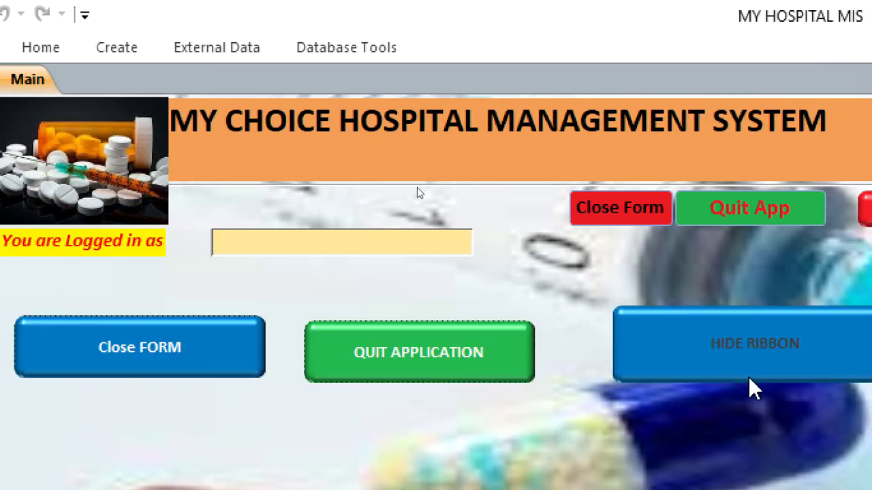